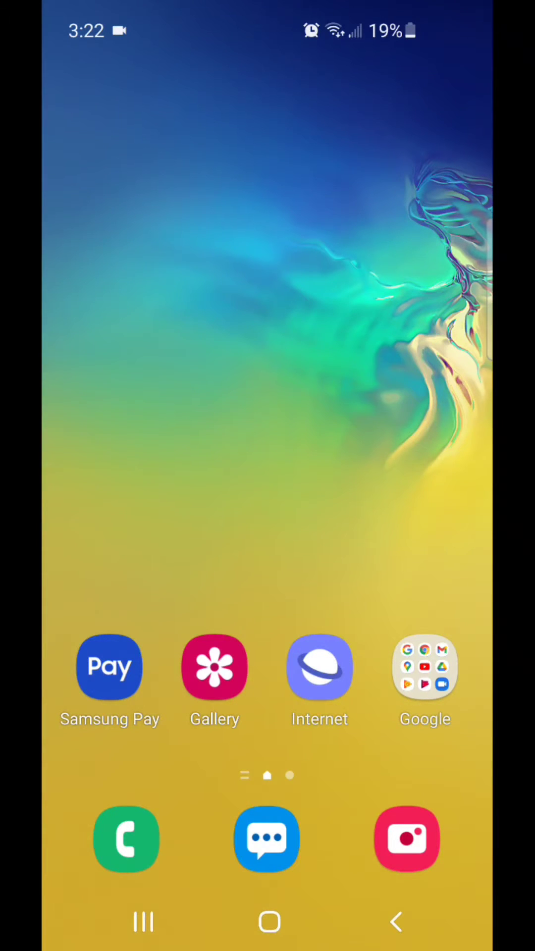
# Swipe up on the home screen to reveal the Apps screen
pyautogui.moveTo(268, 594); pyautogui.dragTo(268, 298)
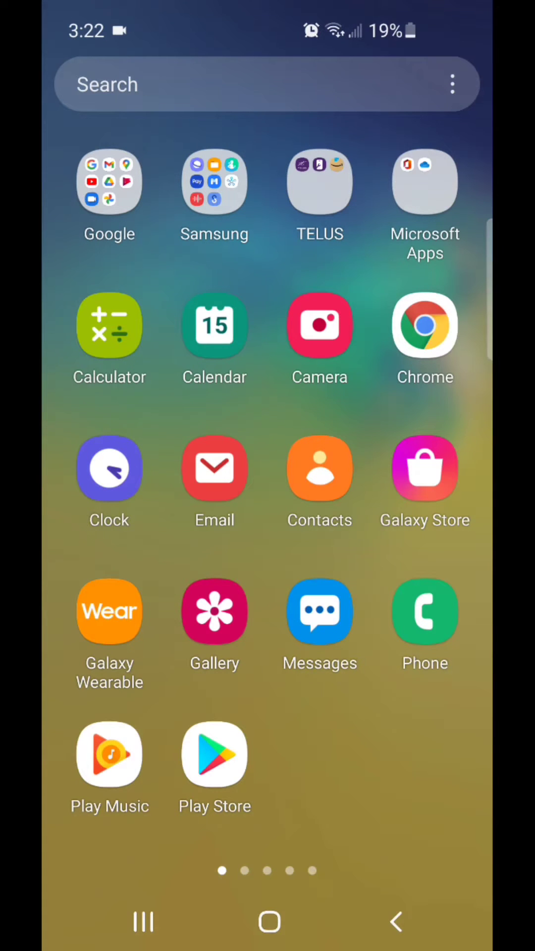
# On the last Apps page, drop Lep's World 3 onto Word Collect to form a new folder
pyautogui.moveTo(447, 475); pyautogui.dragTo(89, 476)
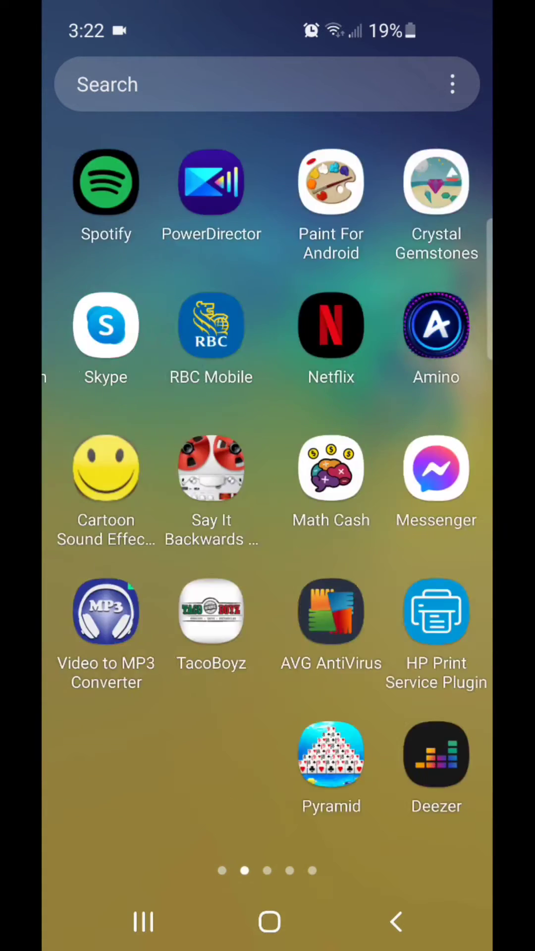
pyautogui.moveTo(446, 476); pyautogui.dragTo(89, 475)
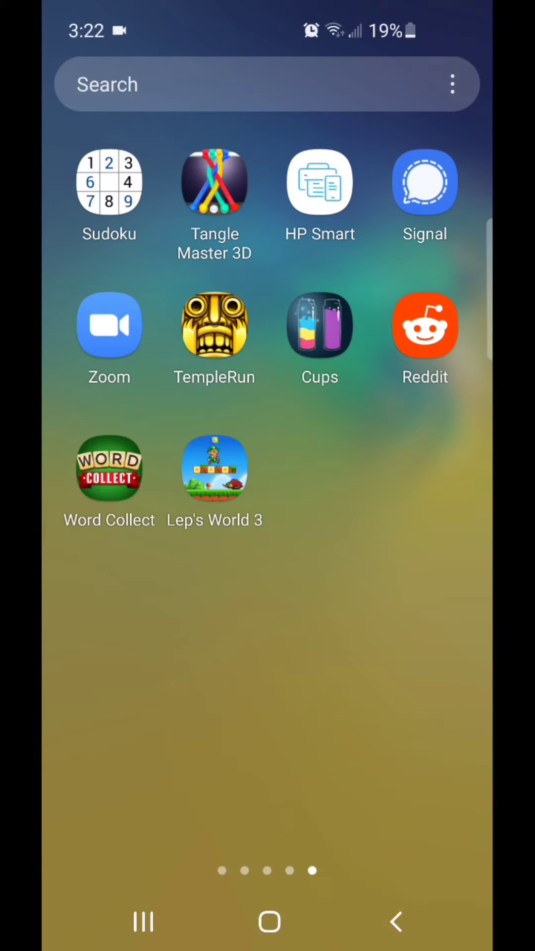
pyautogui.moveTo(215, 467)
pyautogui.mouseDown()
pyautogui.moveTo(160, 457)
pyautogui.moveTo(153, 476)
pyautogui.moveTo(110, 472)
pyautogui.mouseUp()
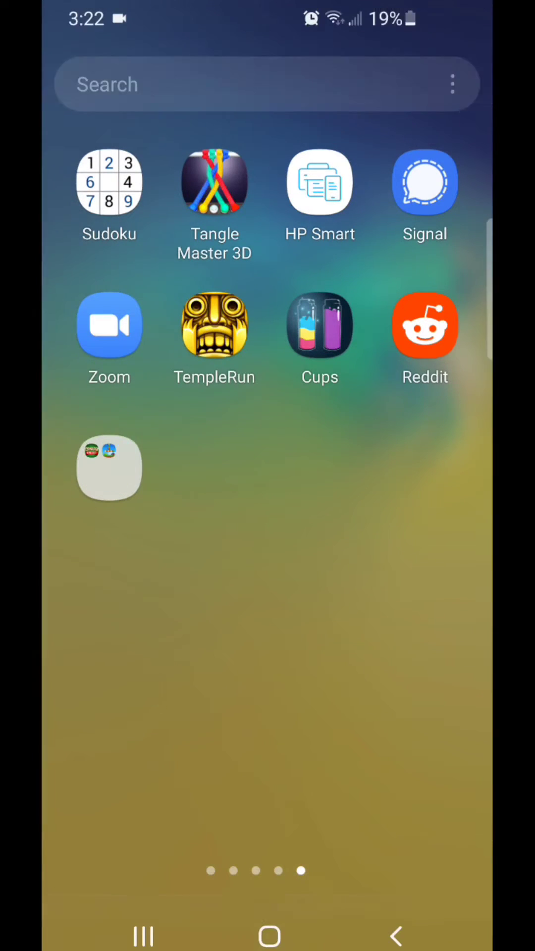
# Open the new folder and name it 'Games'
pyautogui.click(109, 468)
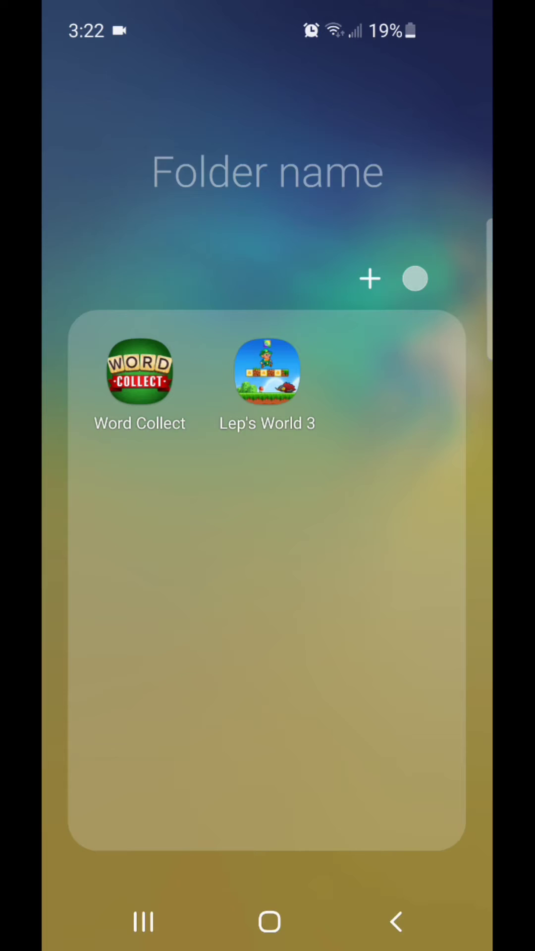
pyautogui.click(268, 172)
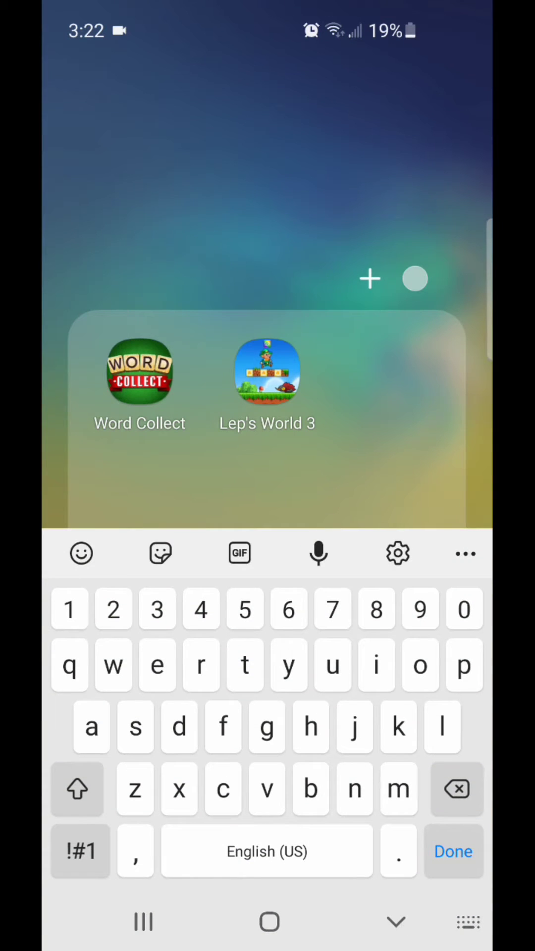
pyautogui.write('Gam')
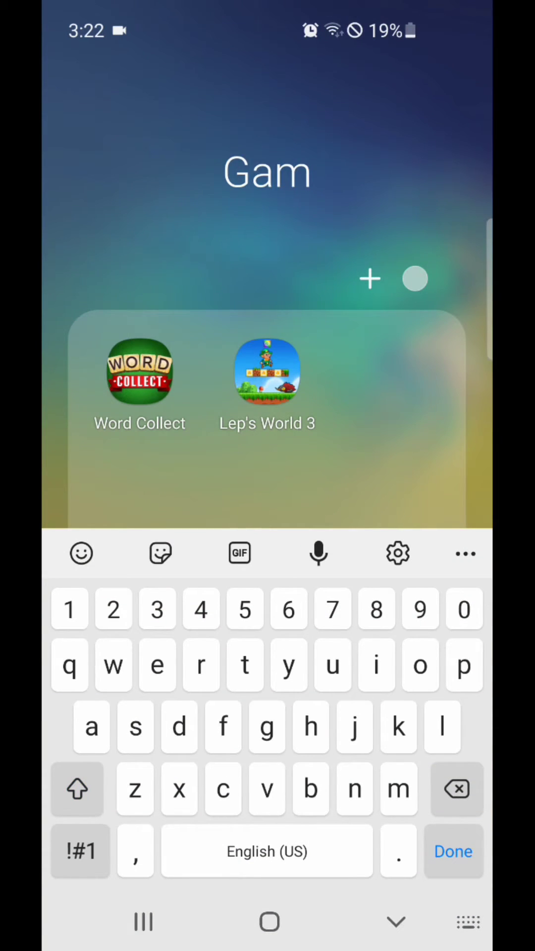
pyautogui.write('es')
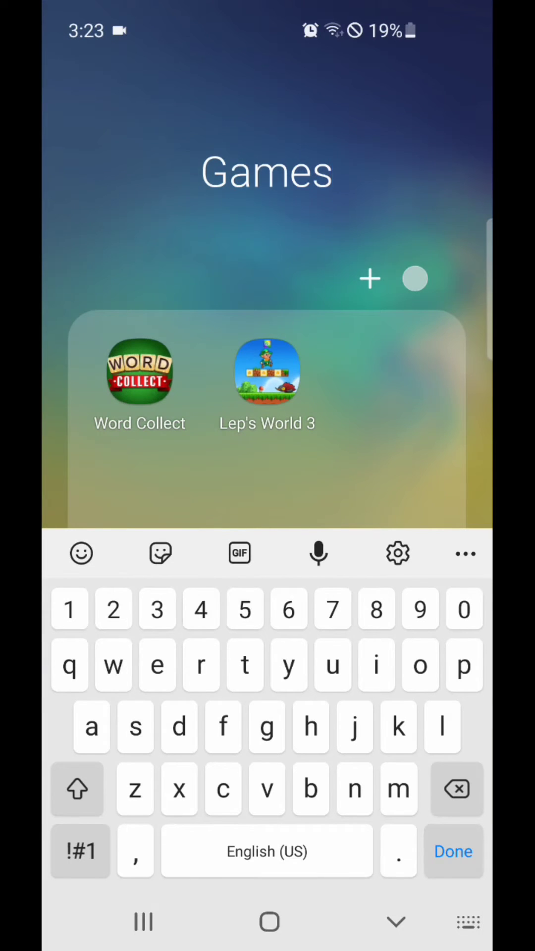
# Select Brain Test, Cups, Game Launcher, Happy Color, Match 3D, Math Cash and Pyramid to add
pyautogui.click(370, 278)
pyautogui.click(125, 542)
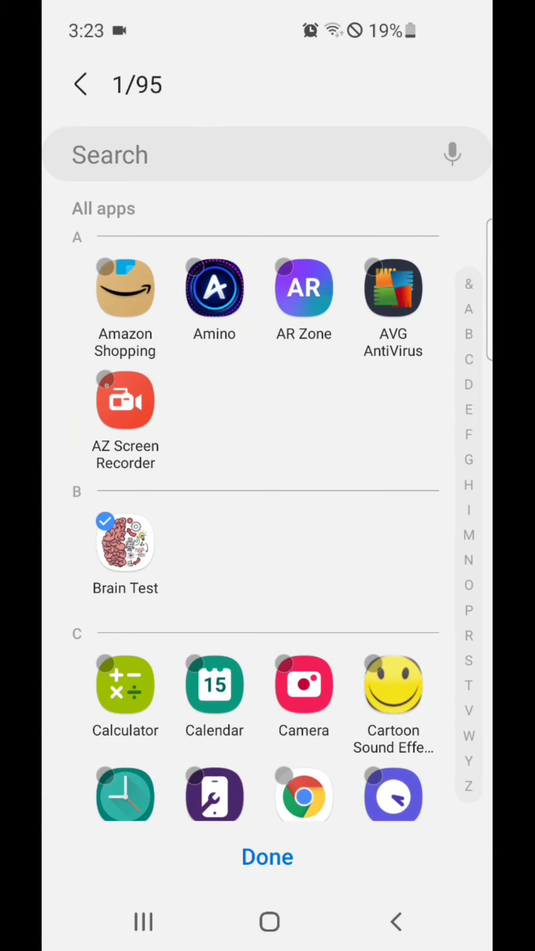
pyautogui.scroll(-5, 267, 520)
pyautogui.click(125, 372)
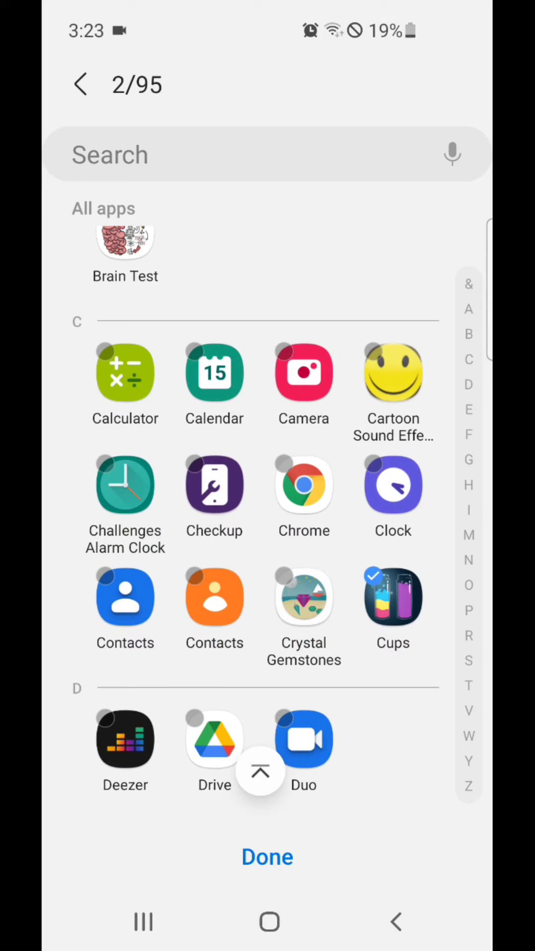
pyautogui.scroll(-5, 267, 521)
pyautogui.scroll(-5, 268, 520)
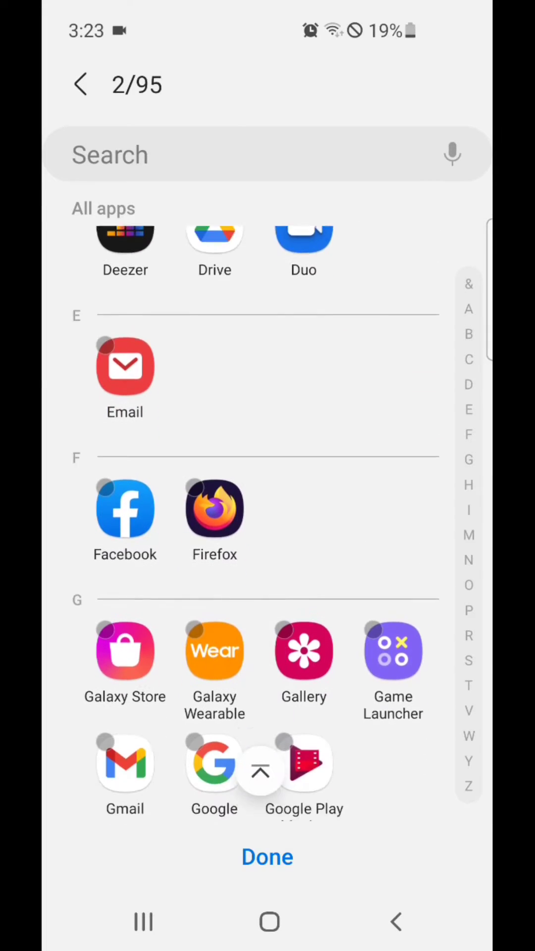
pyautogui.click(393, 466)
pyautogui.scroll(-5, 268, 520)
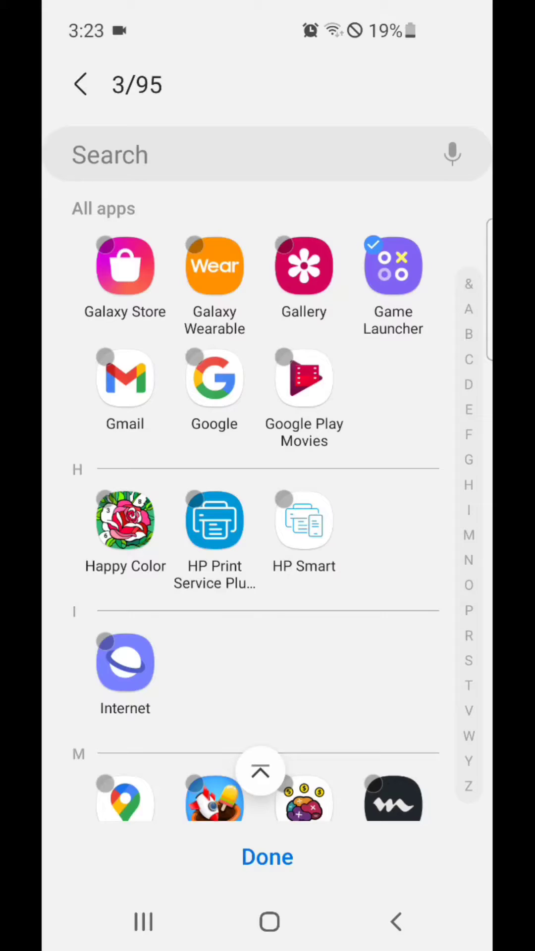
pyautogui.click(125, 514)
pyautogui.scroll(-5, 268, 520)
pyautogui.click(215, 526)
pyautogui.click(303, 526)
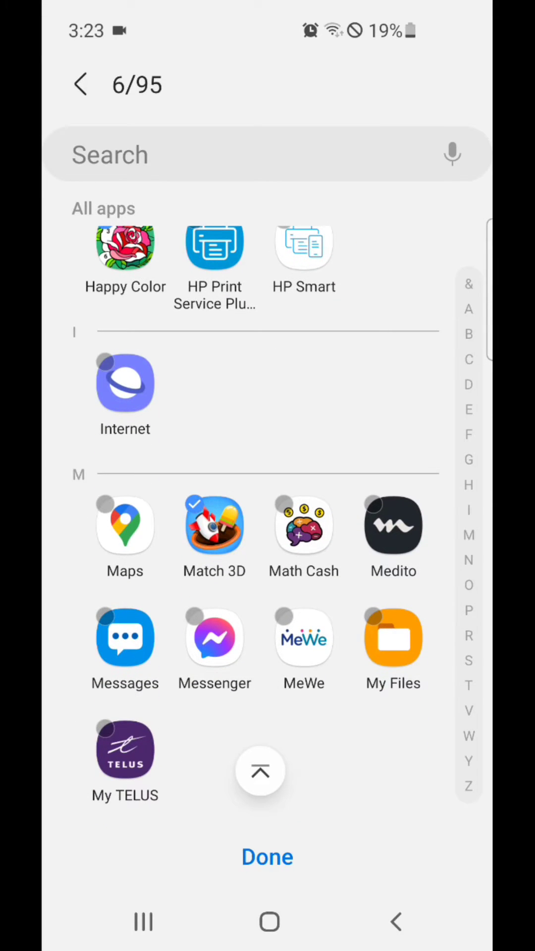
pyautogui.scroll(-5, 268, 520)
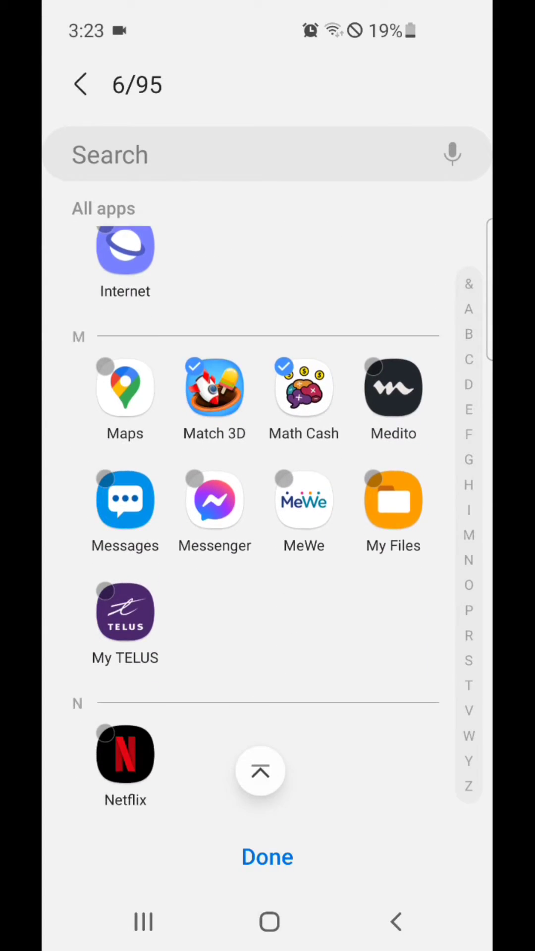
pyautogui.scroll(-5, 268, 521)
pyautogui.scroll(-5, 268, 520)
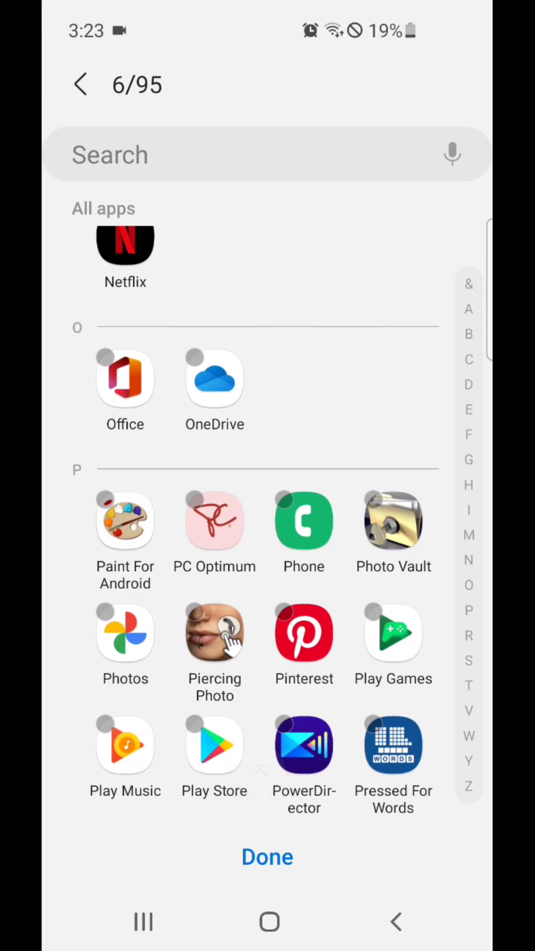
pyautogui.scroll(-4, 267, 520)
pyautogui.click(125, 672)
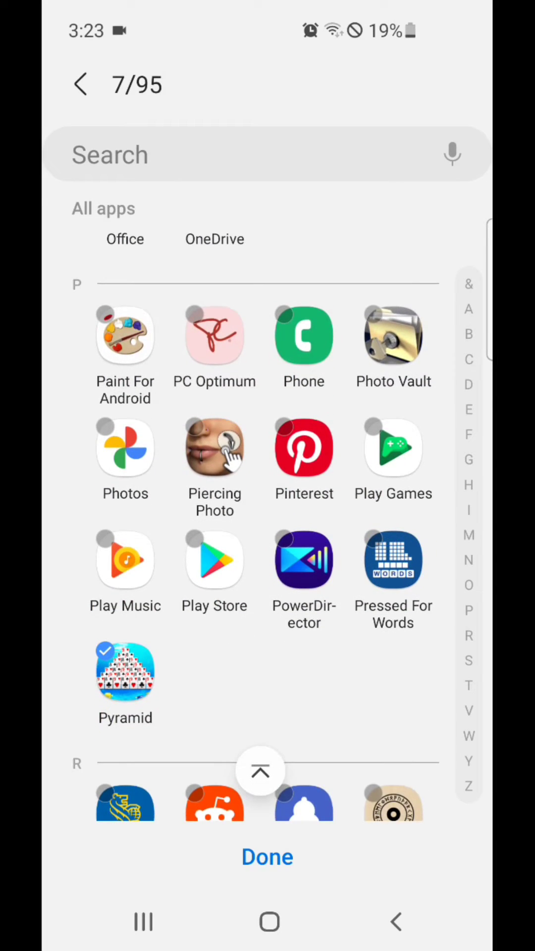
pyautogui.scroll(-5, 267, 520)
pyautogui.scroll(-2, 268, 521)
pyautogui.scroll(-4, 267, 520)
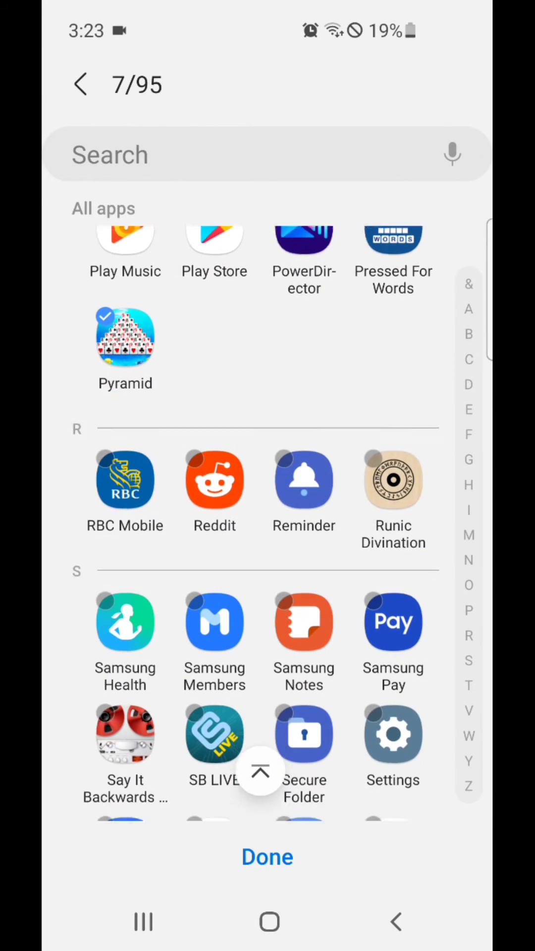
pyautogui.scroll(-3, 268, 520)
pyautogui.scroll(-3, 268, 520)
pyautogui.scroll(-2, 268, 520)
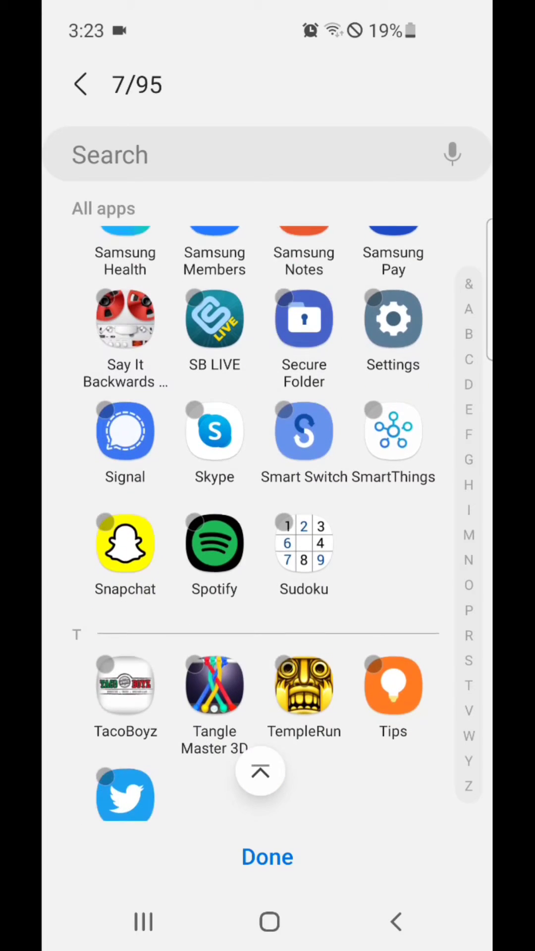
# Also select Sudoku, TempleRun, Word Balloons, Word Nut and Wheel, then confirm the additions to Games
pyautogui.click(303, 540)
pyautogui.click(304, 682)
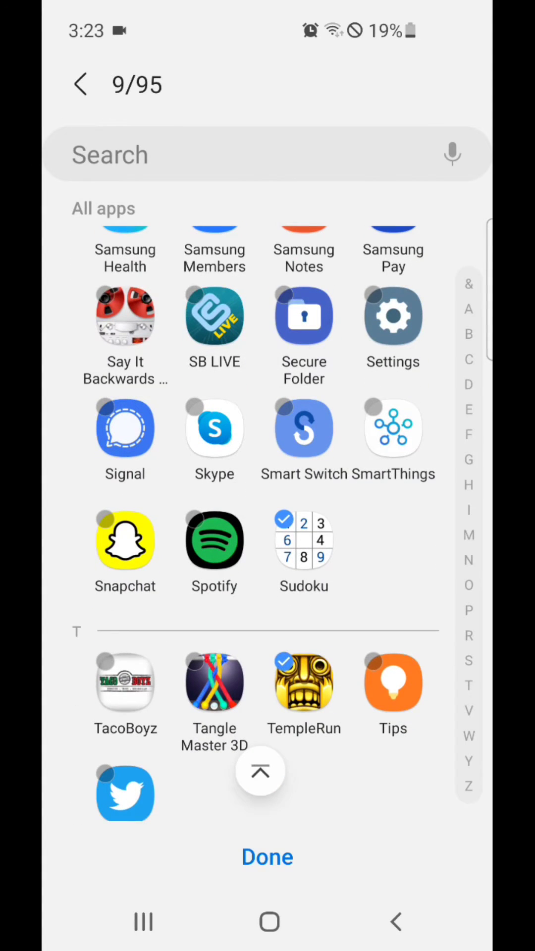
pyautogui.scroll(-3, 268, 520)
pyautogui.scroll(-3, 268, 520)
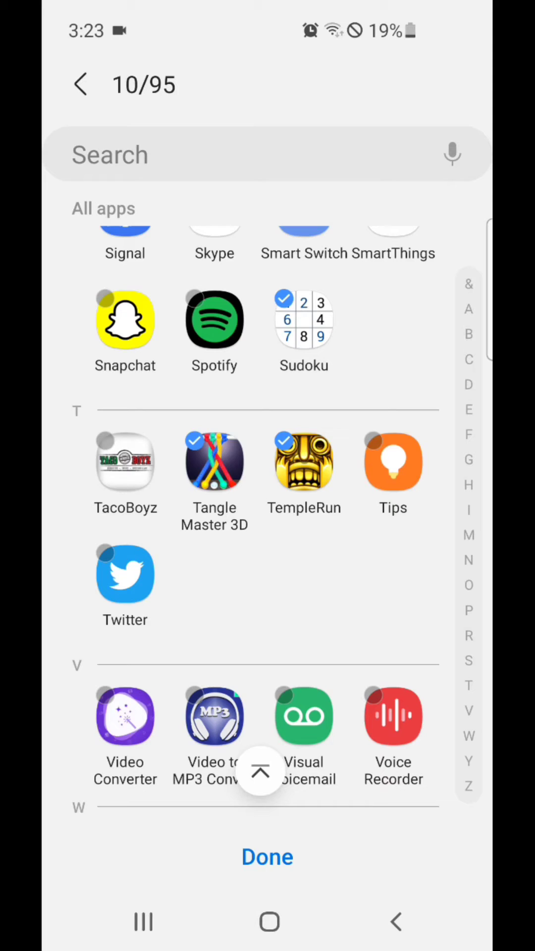
pyautogui.scroll(-3, 268, 520)
pyautogui.scroll(-3, 267, 520)
pyautogui.click(215, 611)
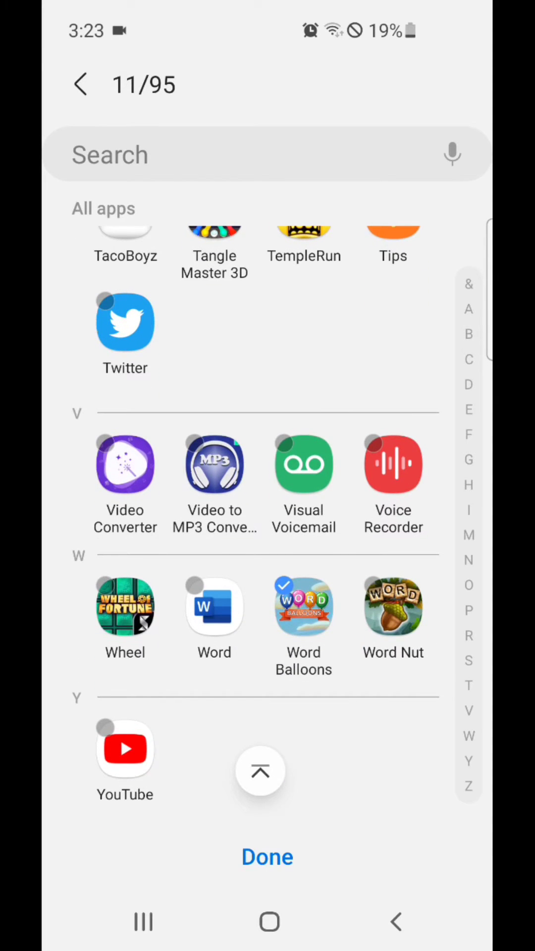
pyautogui.click(394, 608)
pyautogui.click(125, 608)
pyautogui.scroll(-3, 268, 521)
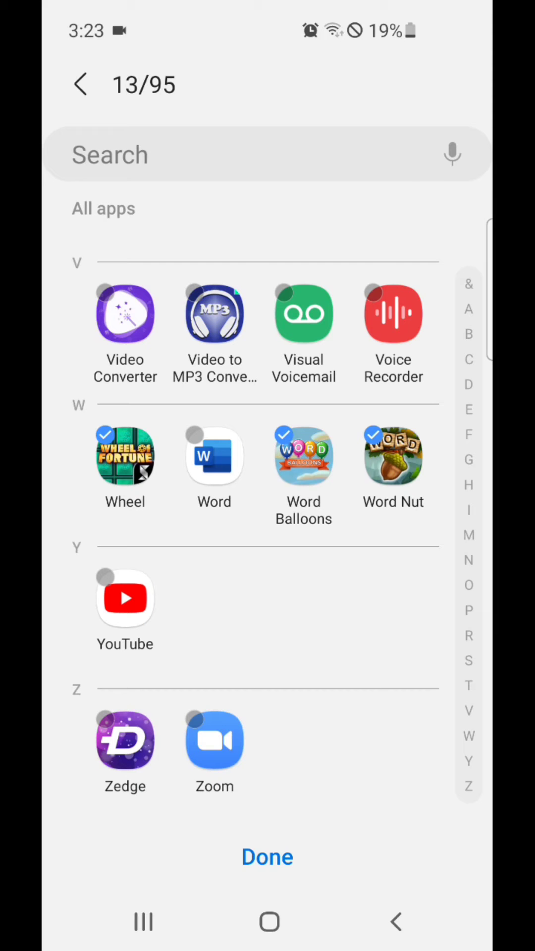
pyautogui.click(267, 857)
pyautogui.moveTo(149, 594); pyautogui.dragTo(409, 595)
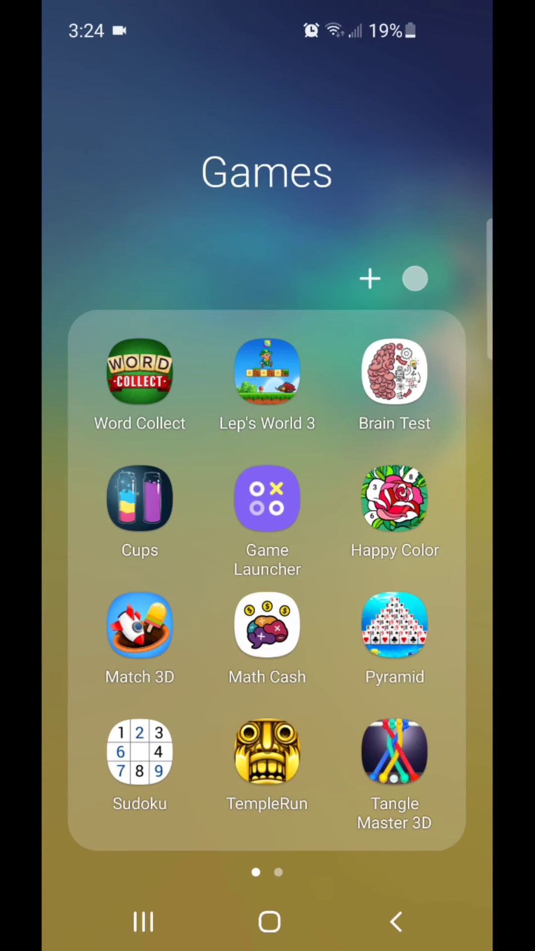
# Glance through the Games folder's pages and close it back to the drawer
pyautogui.moveTo(409, 595)
pyautogui.mouseDown()
pyautogui.moveTo(149, 594)
pyautogui.moveTo(409, 594)
pyautogui.mouseUp()
pyautogui.press('Escape')
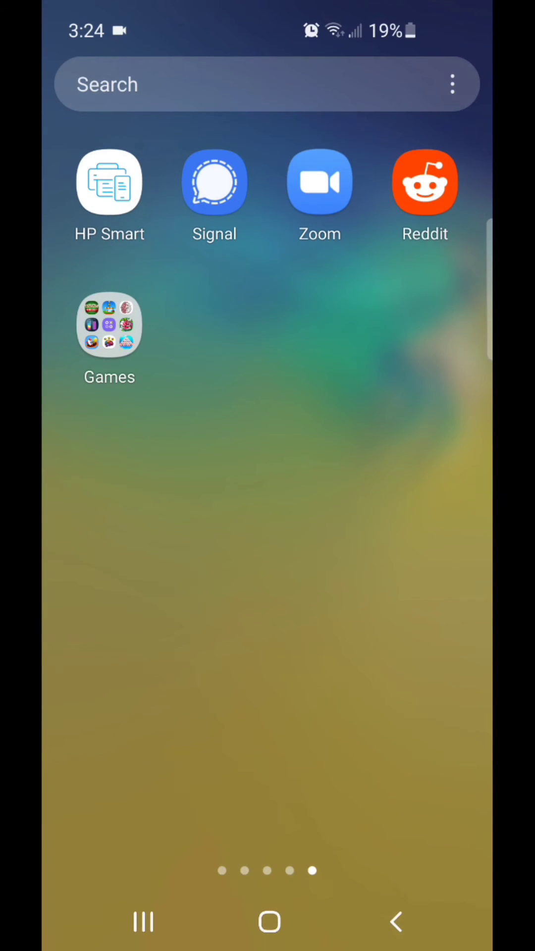
# Move the Games folder to the very first slot on the drawer's first page
pyautogui.moveTo(110, 325)
pyautogui.mouseDown()
pyautogui.moveTo(74, 448)
pyautogui.moveTo(155, 580)
pyautogui.moveTo(56, 576)
pyautogui.moveTo(56, 591)
pyautogui.mouseUp()
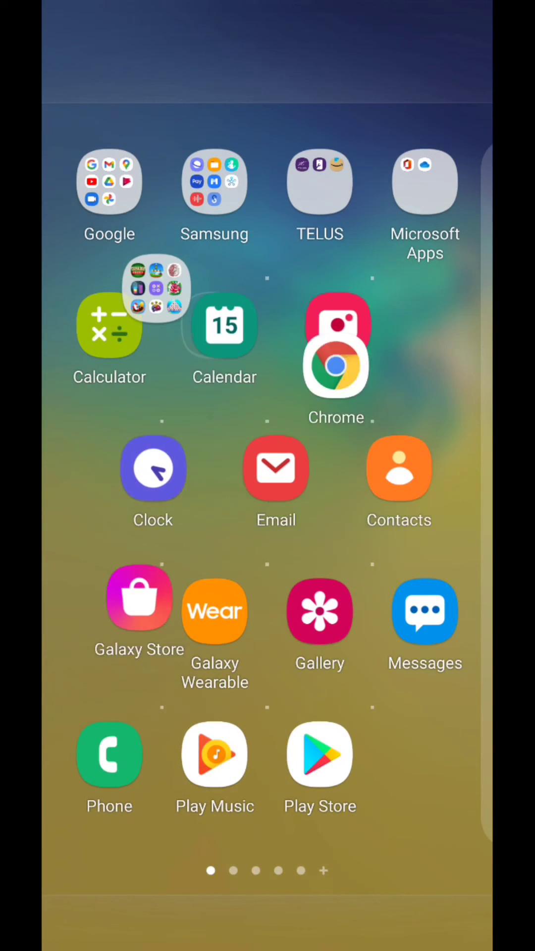
pyautogui.moveTo(59, 590)
pyautogui.mouseDown()
pyautogui.moveTo(104, 305)
pyautogui.moveTo(113, 307)
pyautogui.moveTo(112, 312)
pyautogui.mouseUp()
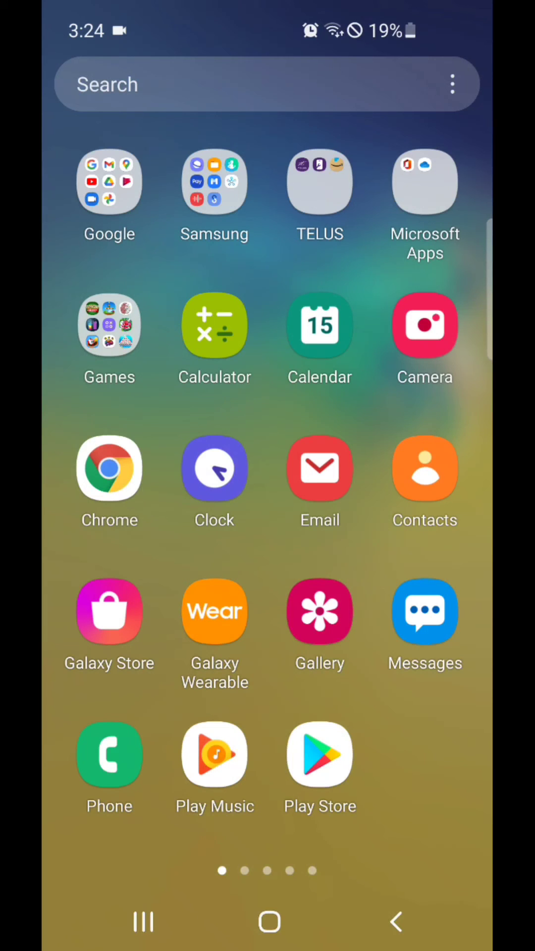
pyautogui.moveTo(109, 326)
pyautogui.mouseDown()
pyautogui.moveTo(89, 200)
pyautogui.moveTo(109, 194)
pyautogui.mouseUp()
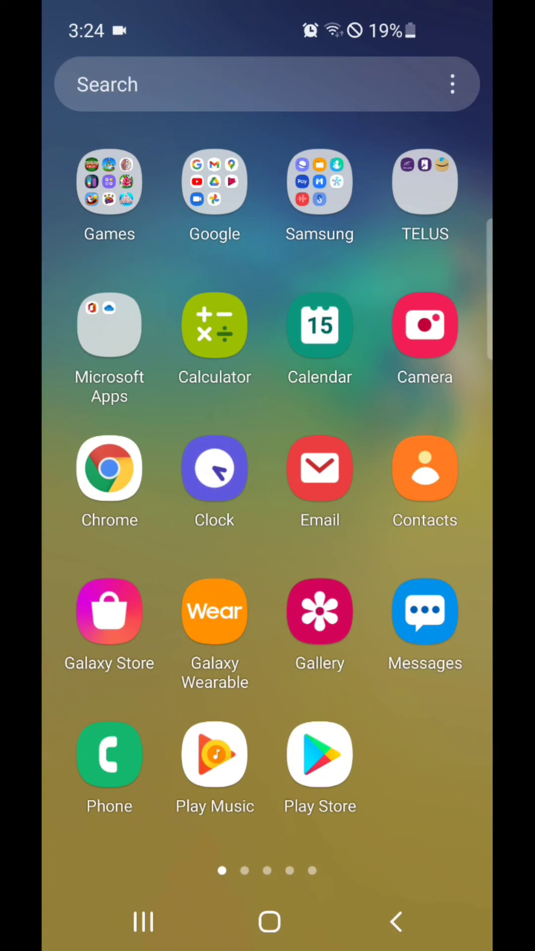
# Place Microsoft Apps right after Google and return to the home screen
pyautogui.moveTo(109, 325)
pyautogui.mouseDown()
pyautogui.moveTo(312, 256)
pyautogui.moveTo(320, 182)
pyautogui.mouseUp()
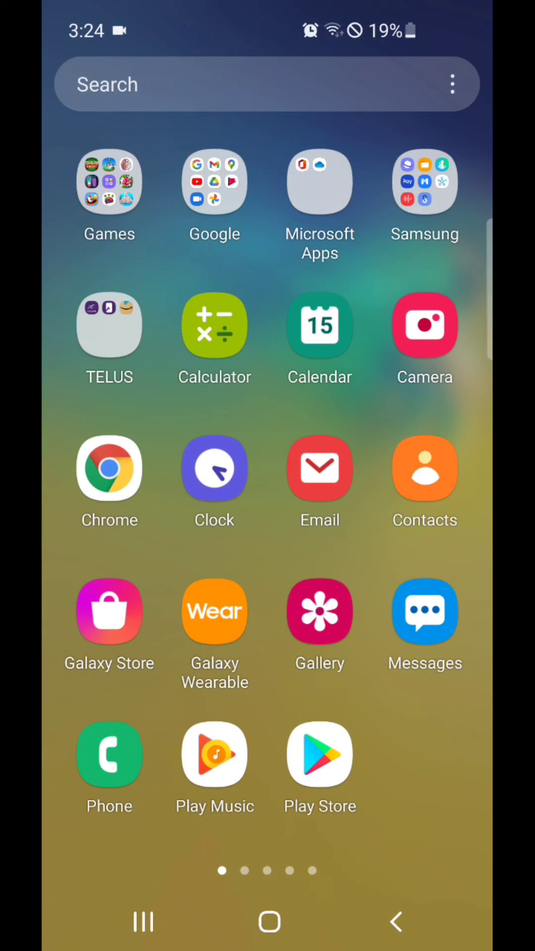
pyautogui.click(268, 922)
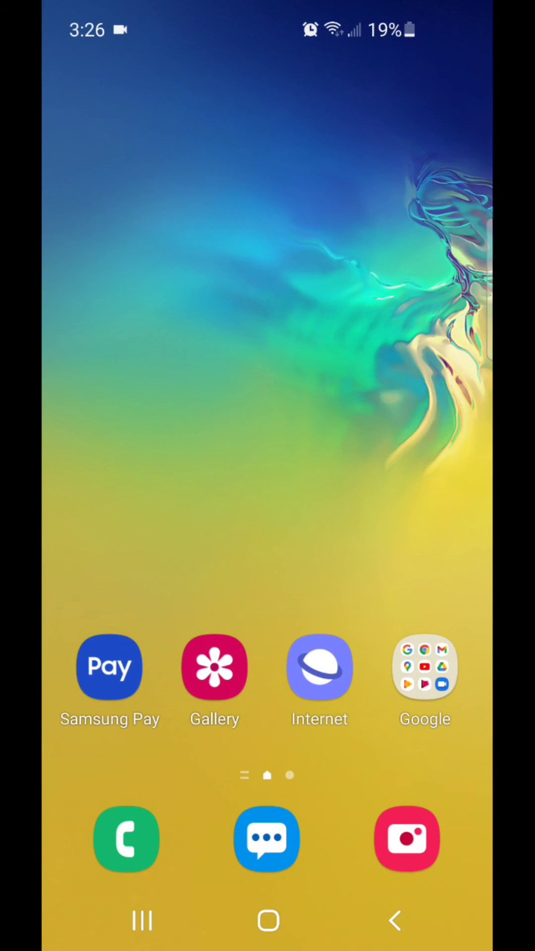